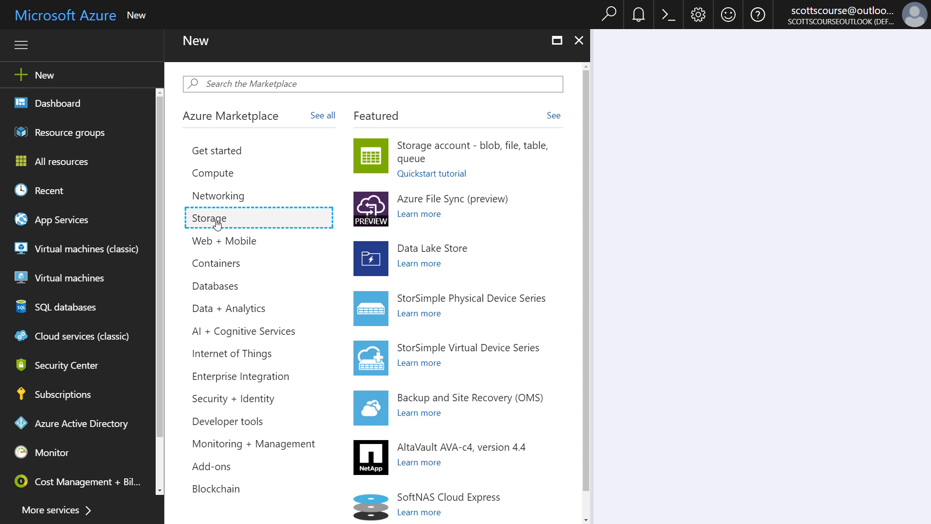
Step: Start creating a storage account named azsjdtest and set its account kind to Storage (general purpose v1)
click(444, 148)
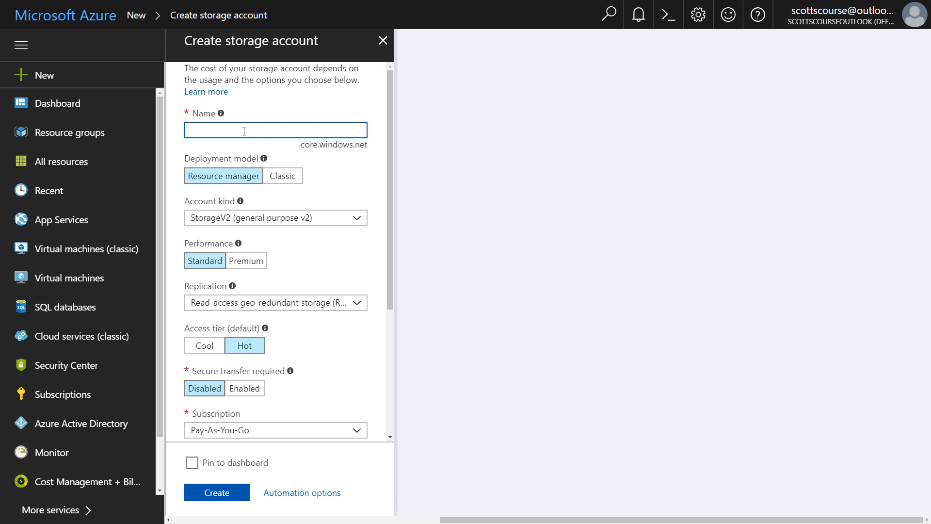
text(azsjdtest)
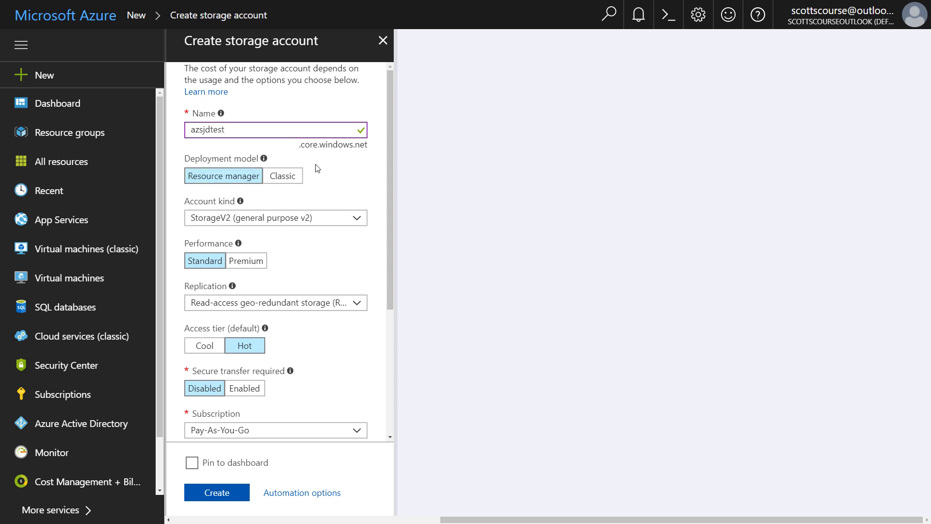
scroll(377, 171, down, 1)
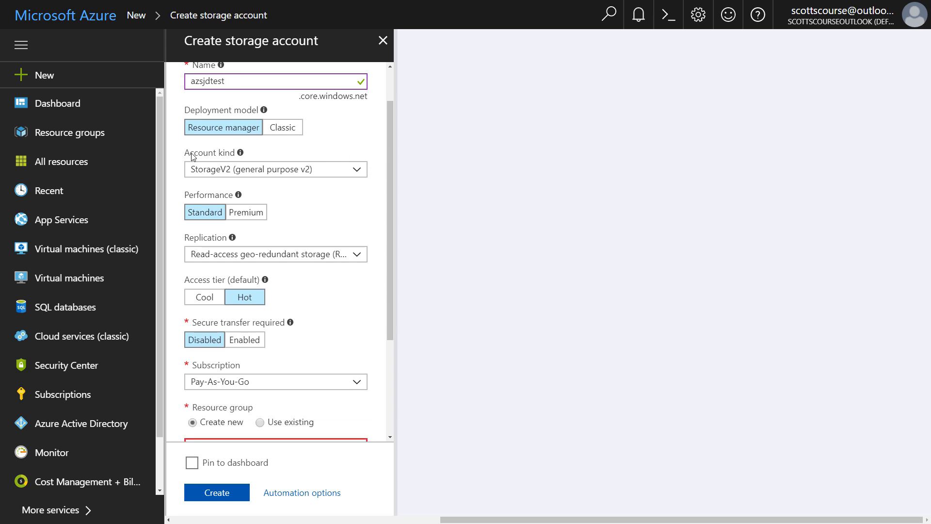
click(359, 172)
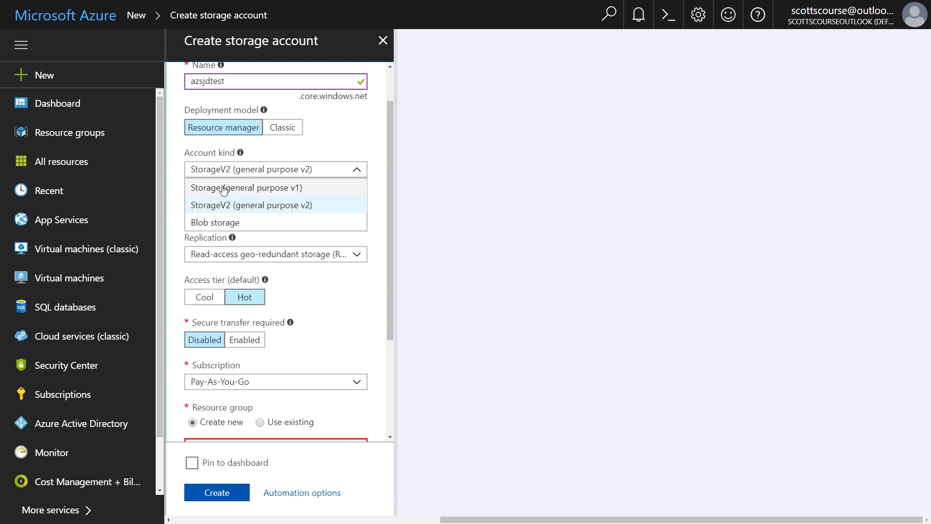
click(268, 188)
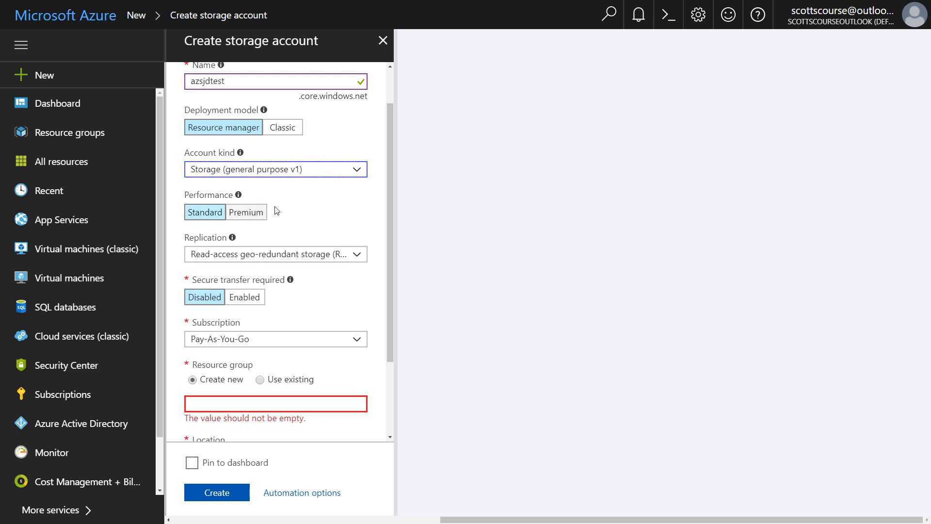
Step: Set the performance to Premium and check which replication options it offers
click(237, 213)
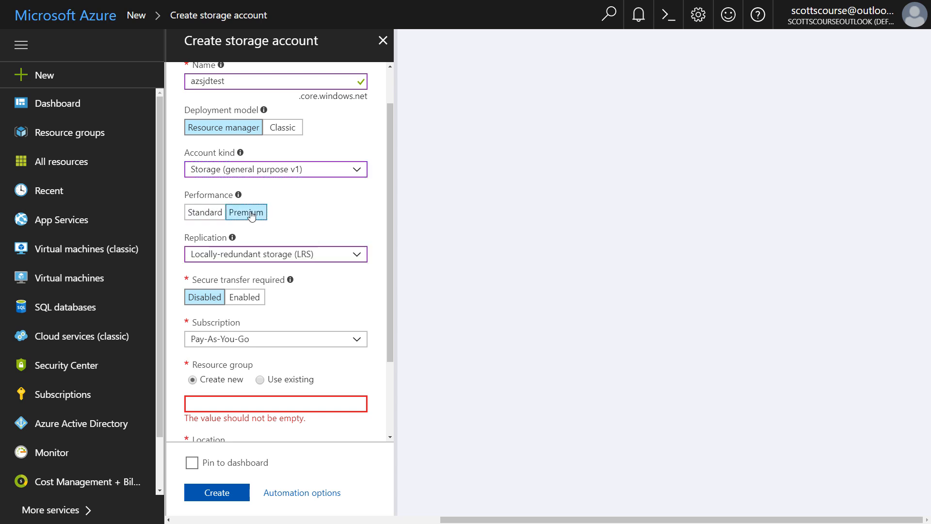
click(214, 215)
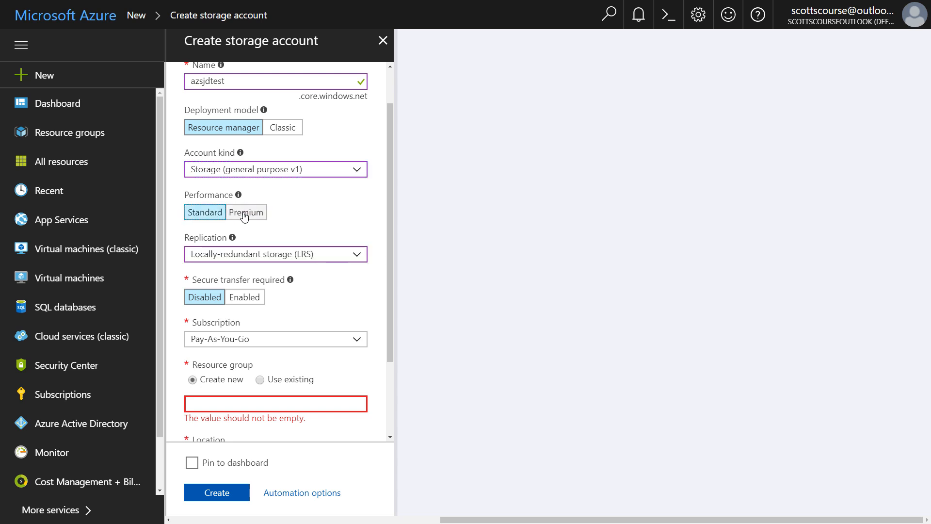
click(244, 217)
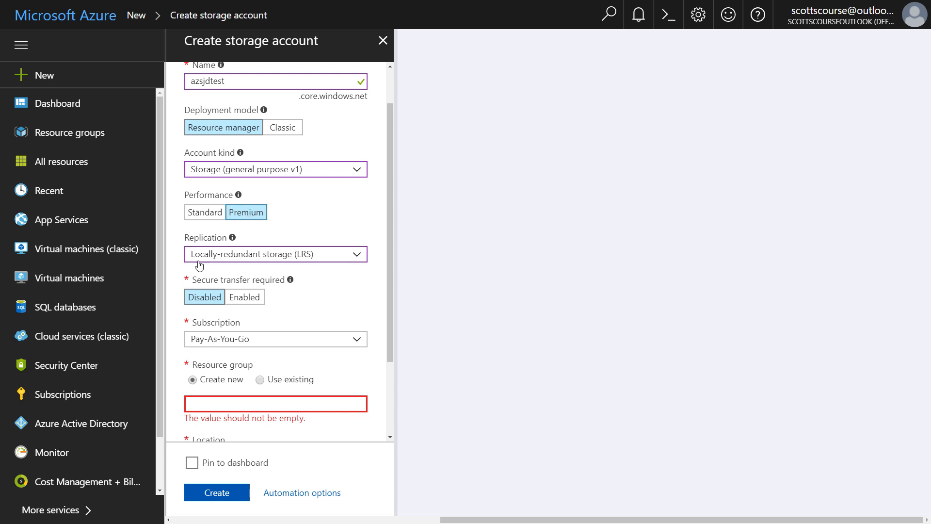
click(359, 257)
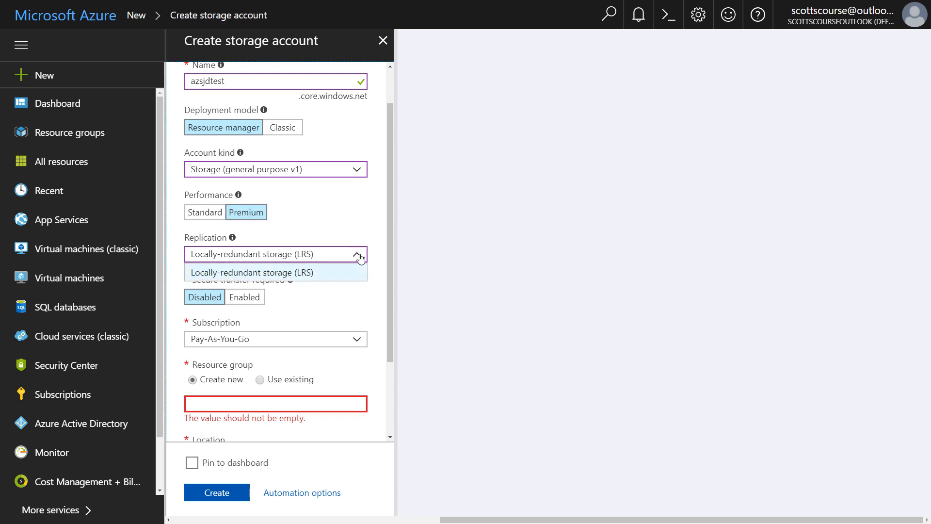
click(358, 257)
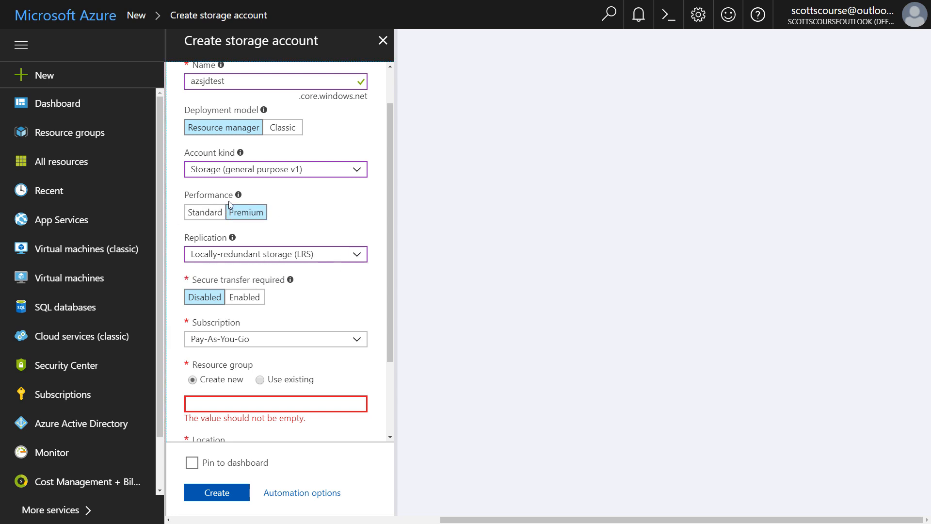
click(359, 254)
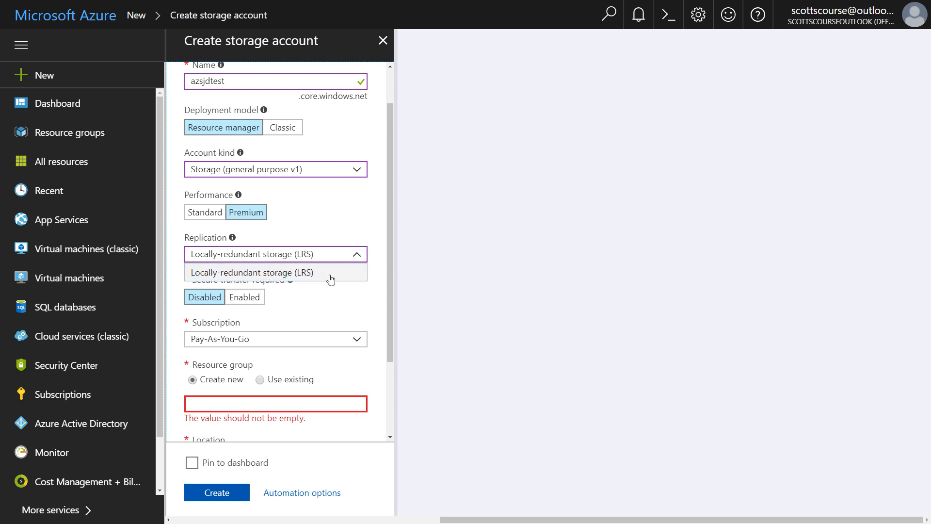
click(359, 258)
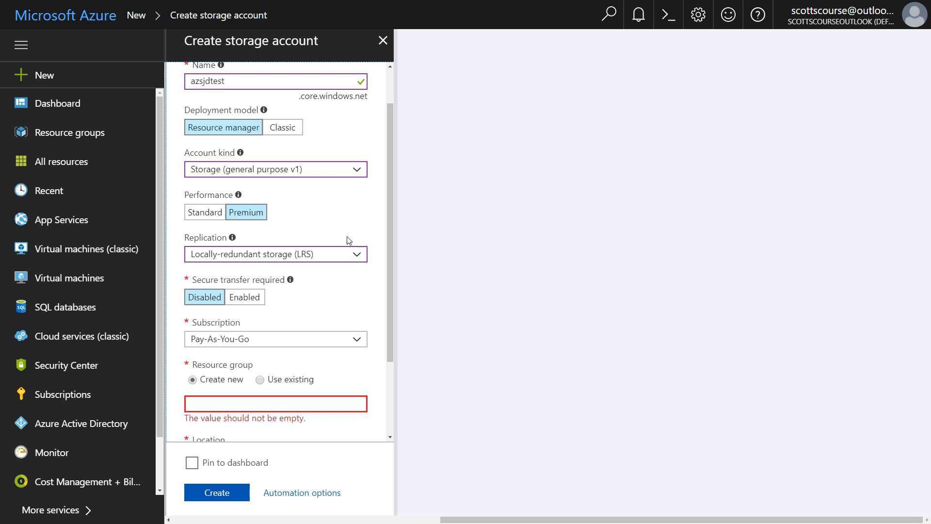
Step: Compare the replication options for Standard performance with Premium, leaving performance set to Standard
click(212, 215)
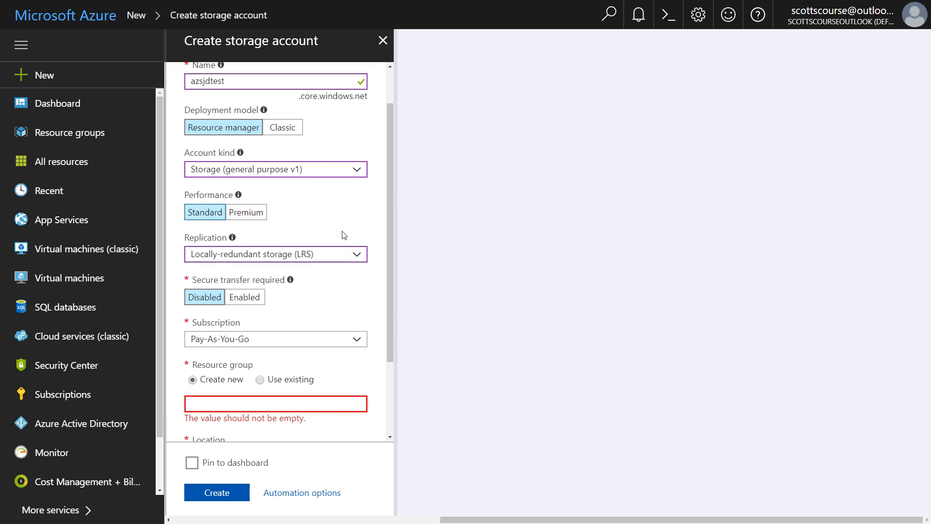
click(356, 253)
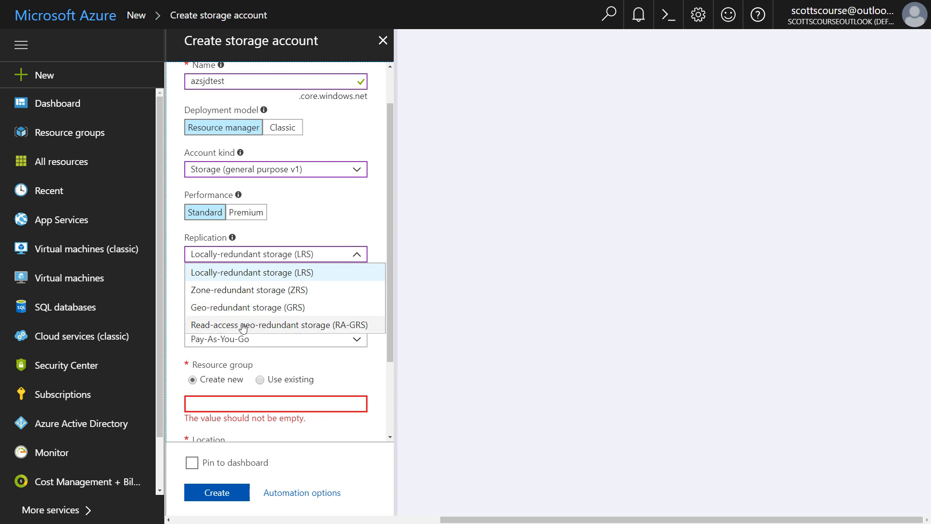
click(380, 261)
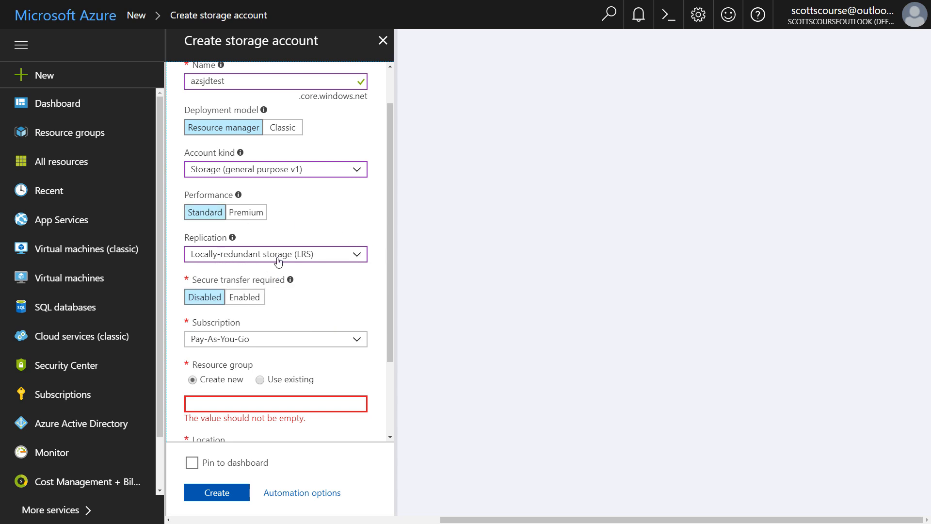
click(245, 214)
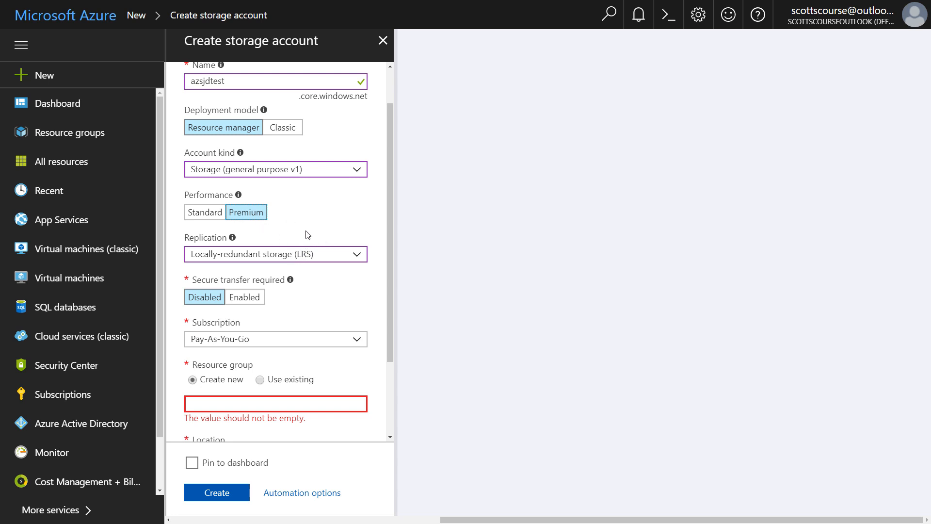
click(208, 213)
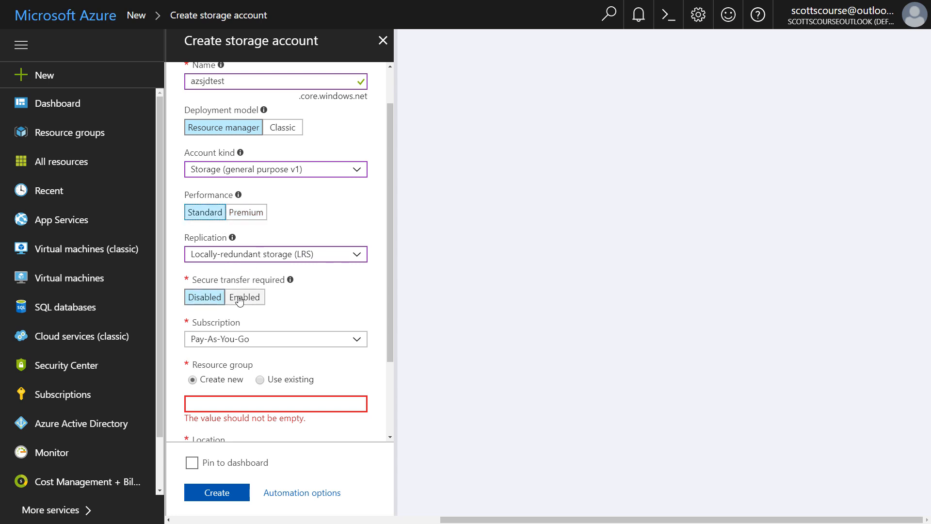
Step: Enable required secure transfer and enter azsjdtest2 as the new resource group for the storage account
click(262, 301)
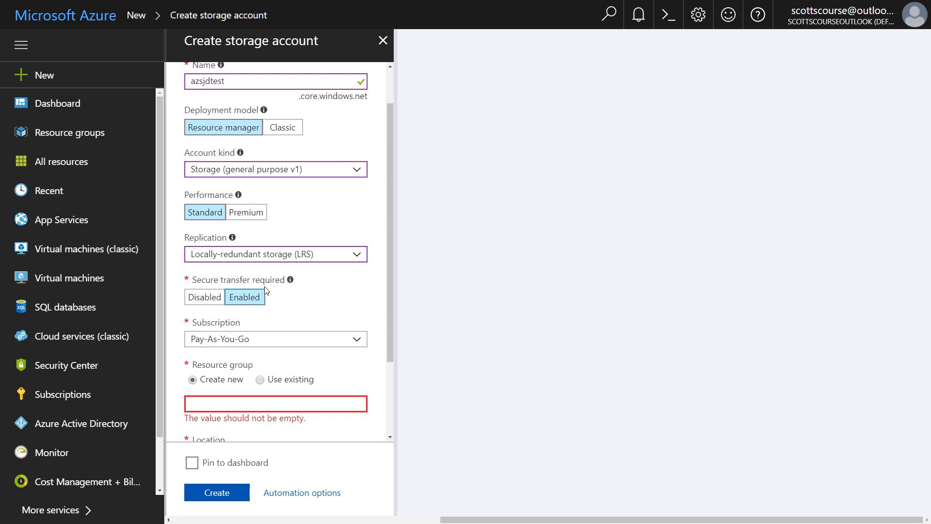
mouse_move(291, 281)
scroll(363, 319, down, 2)
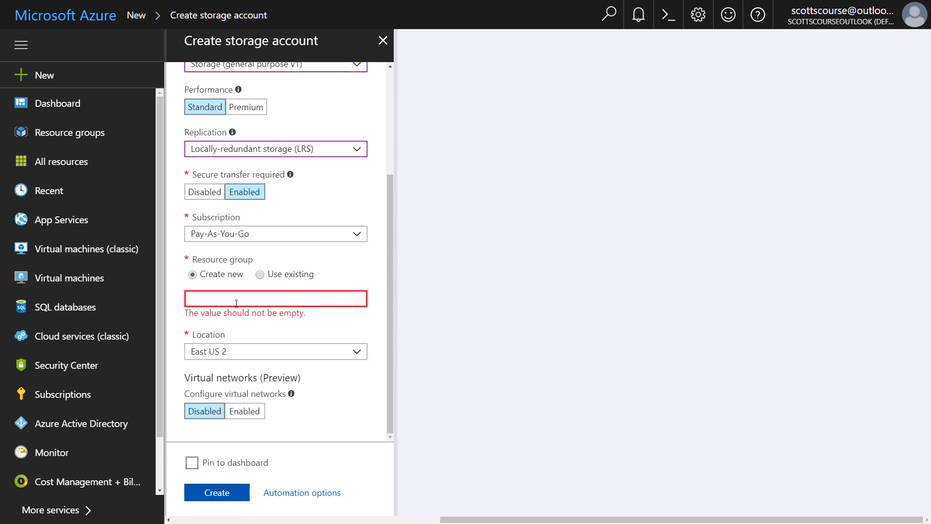
text(azsj)
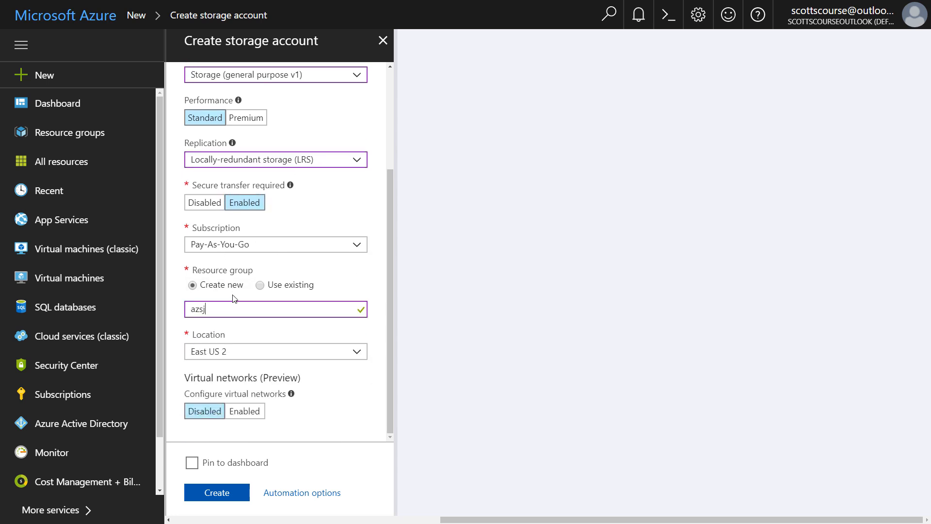
text(dtest2)
Step: Try configuring virtual network Dtlaz532devtest with all its subnets, and disable virtual network configuration again
click(251, 411)
drag(391, 339, 391, 389)
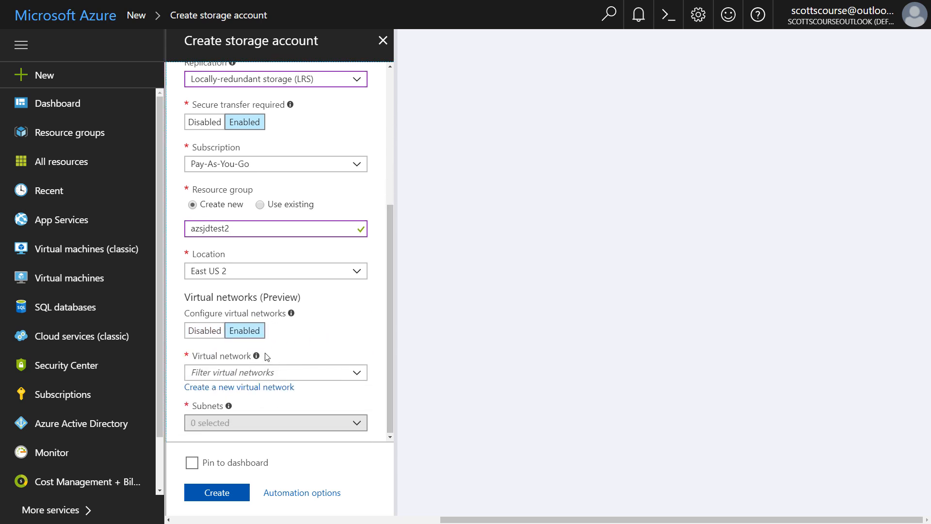
click(359, 373)
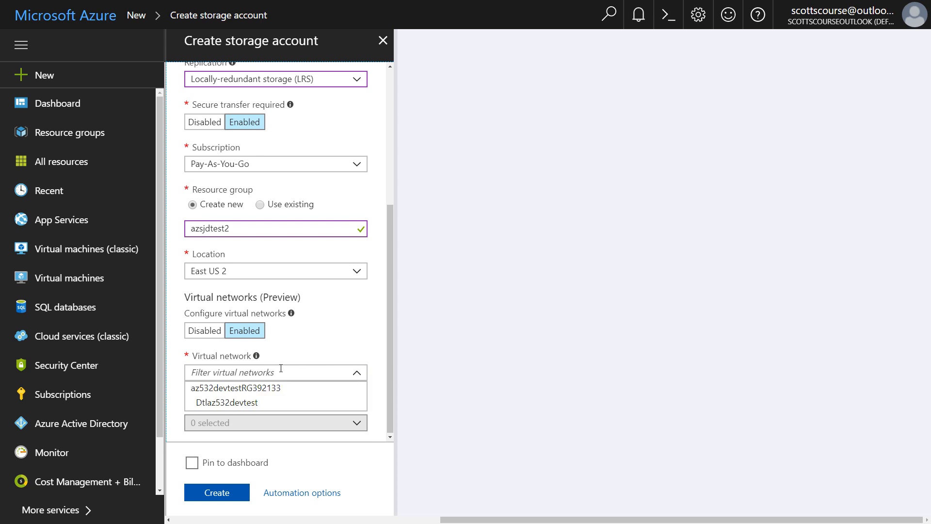
click(243, 404)
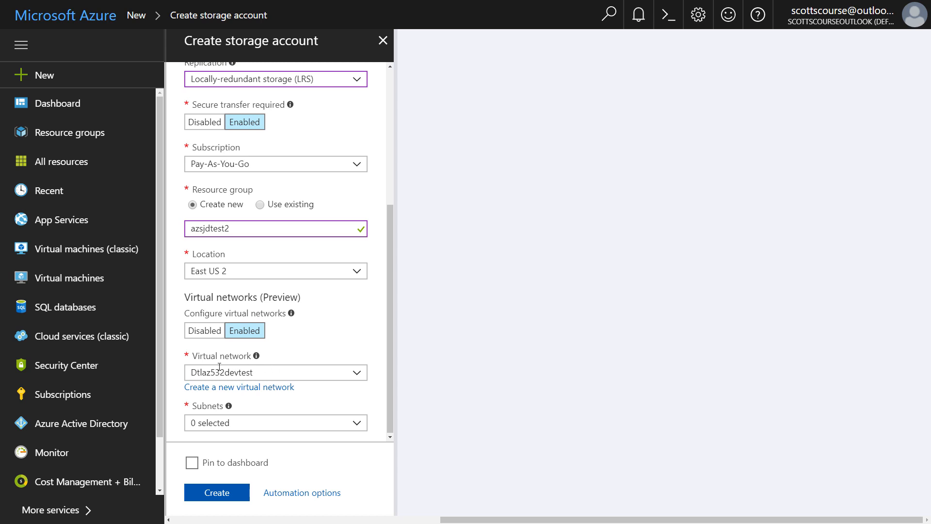
click(359, 423)
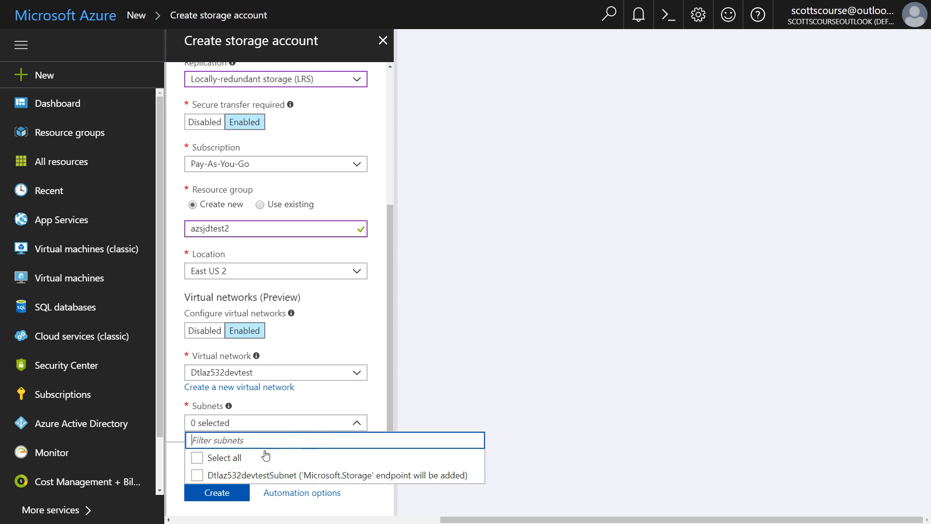
click(230, 462)
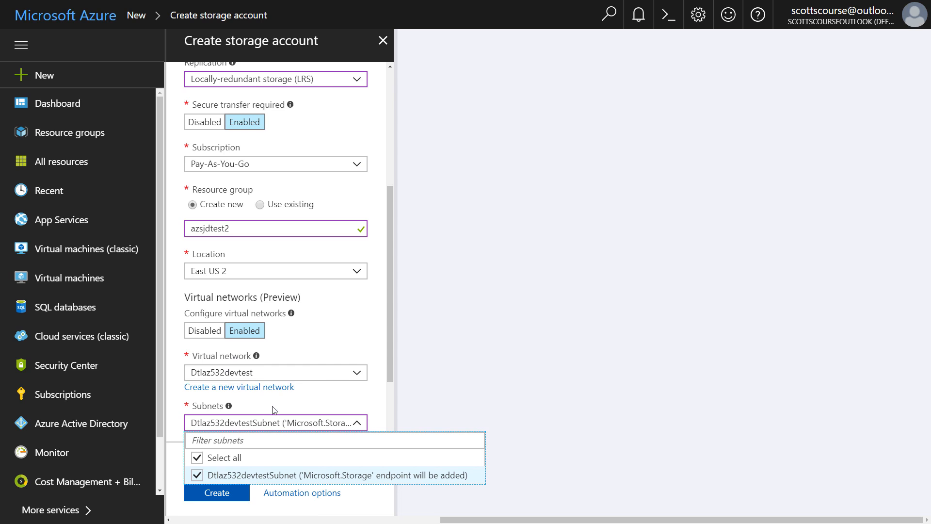
click(216, 347)
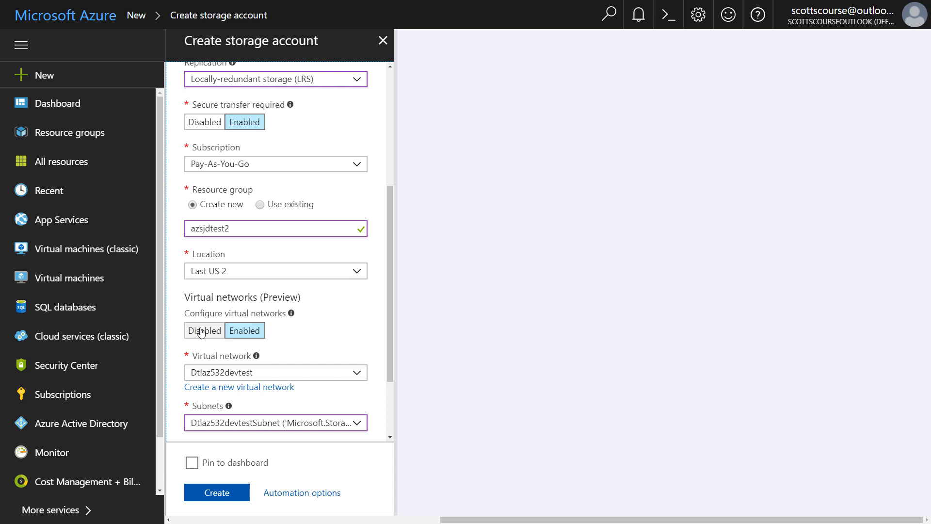
click(201, 334)
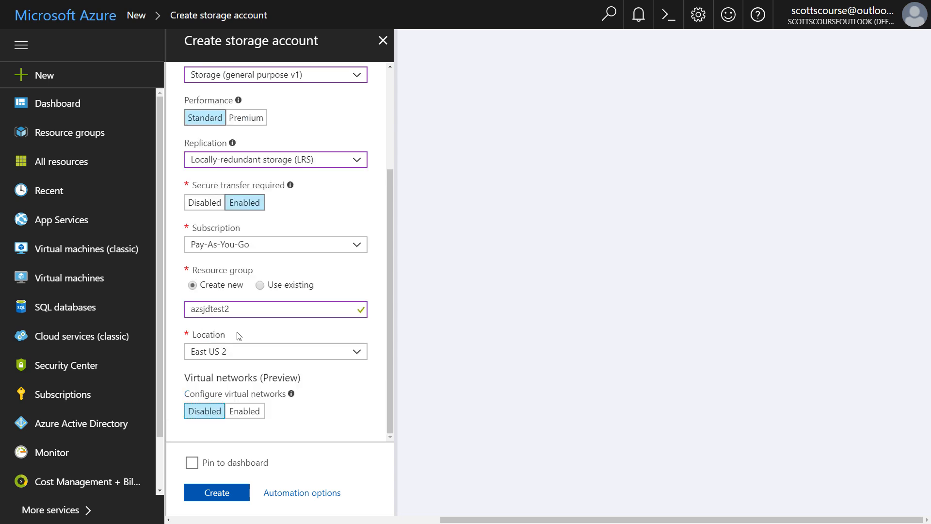
Step: Set the storage account's kind to StorageV2 (general purpose v2)
scroll(321, 422, up, 3)
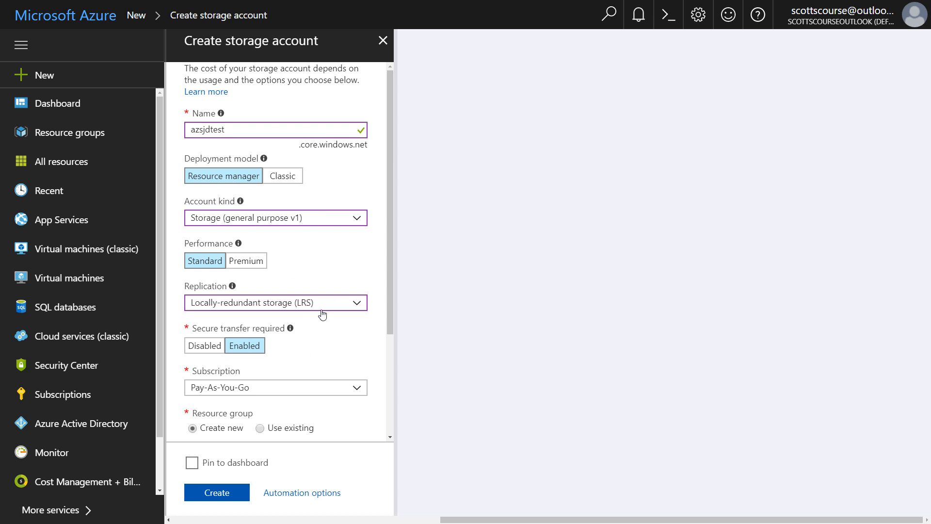
click(285, 219)
click(252, 254)
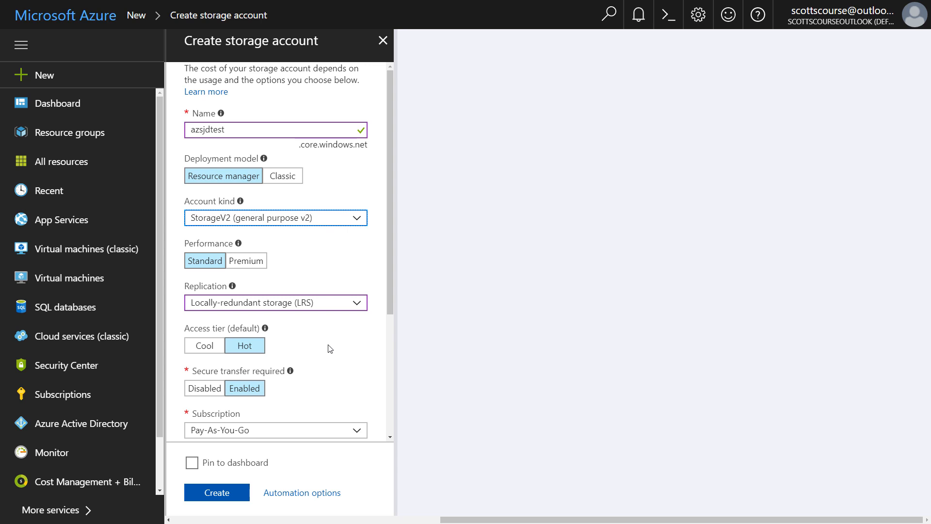
Step: Review the general purpose v2 settings throughout the form and the available account kinds
scroll(352, 337, down, 2)
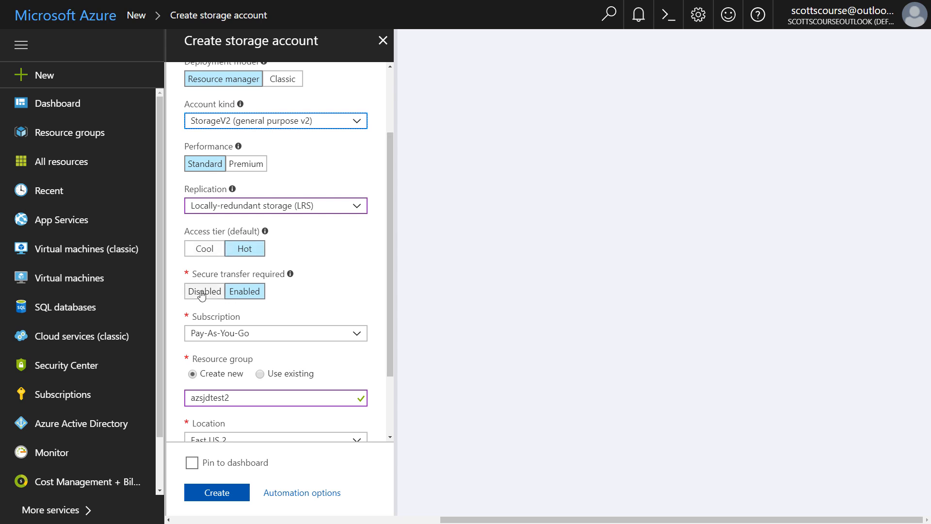
scroll(298, 354, down, 2)
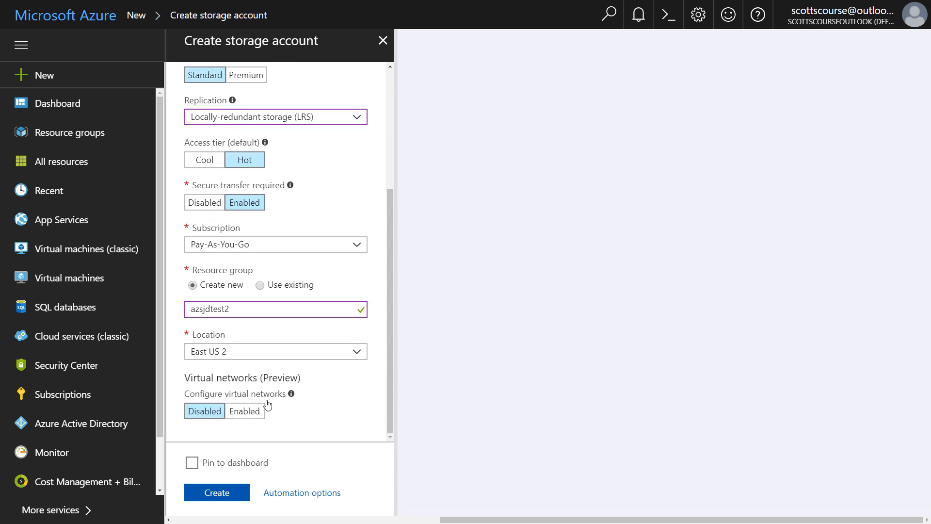
scroll(313, 369, up, 4)
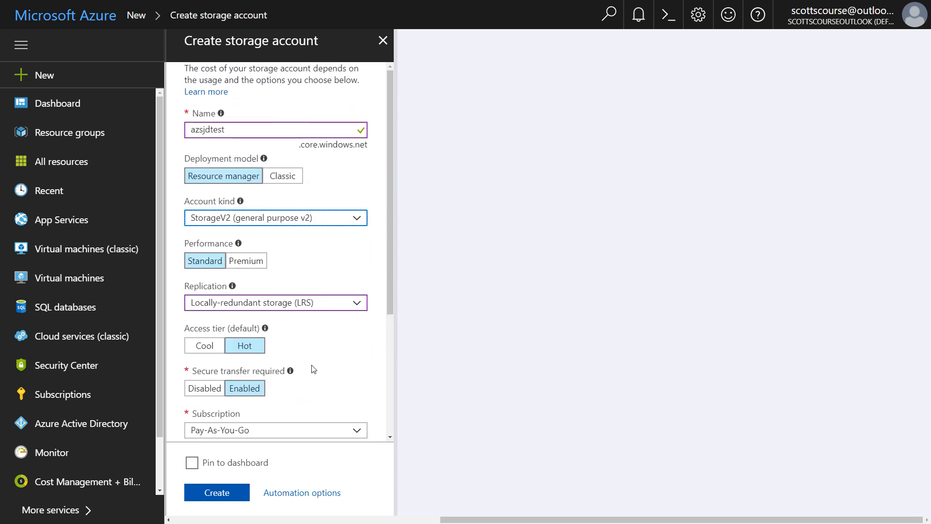
click(281, 218)
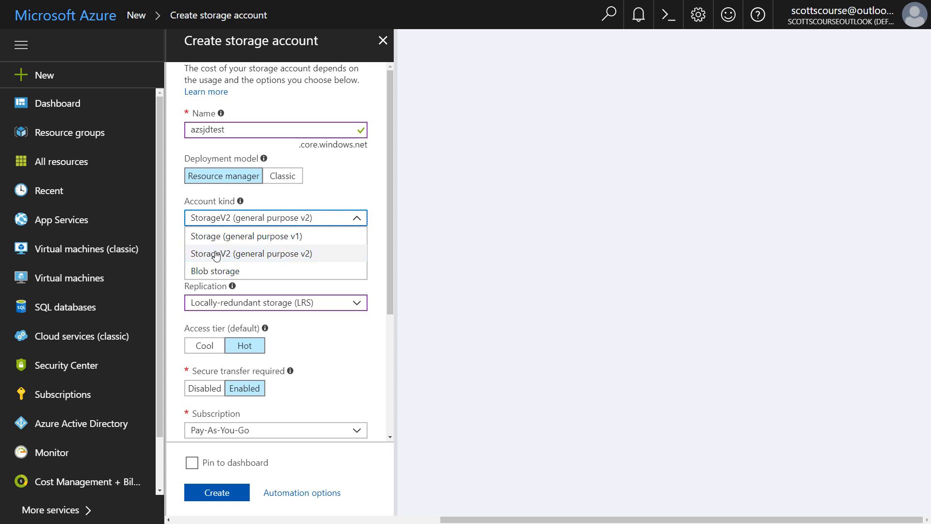
click(380, 254)
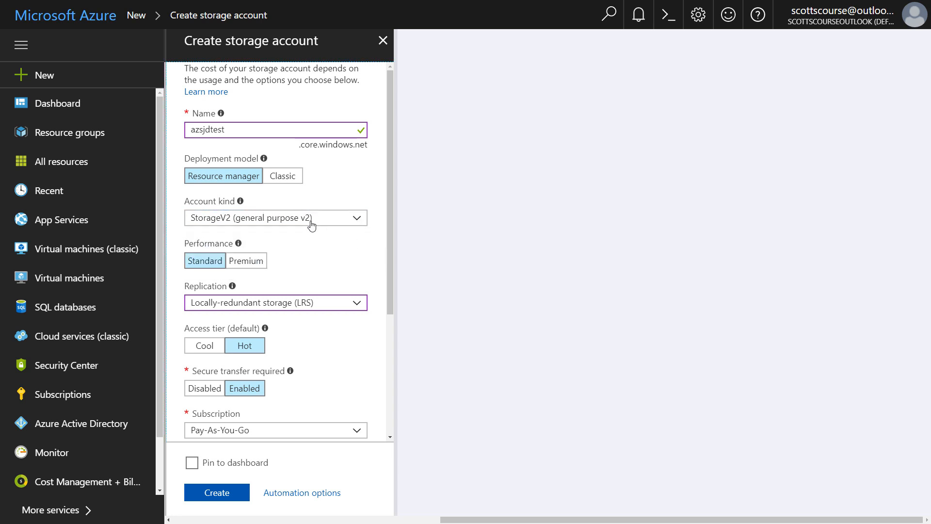
click(284, 220)
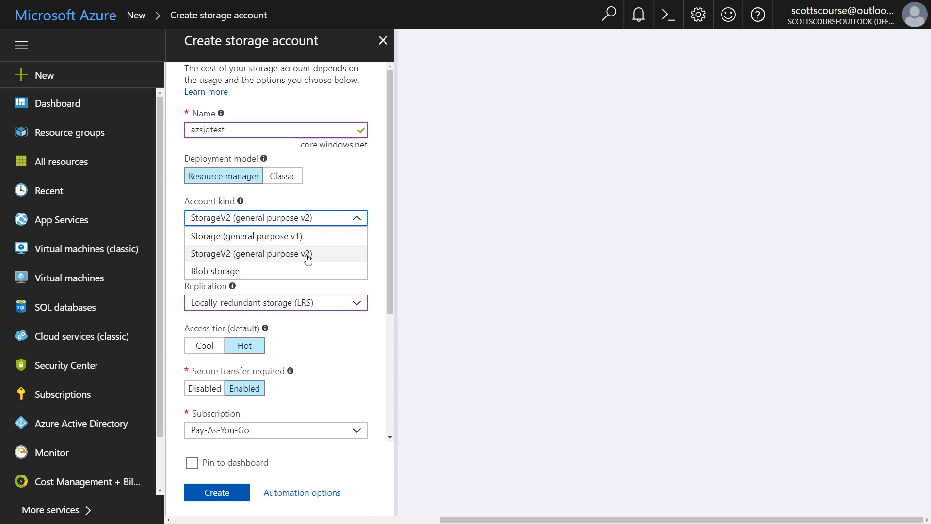
click(380, 253)
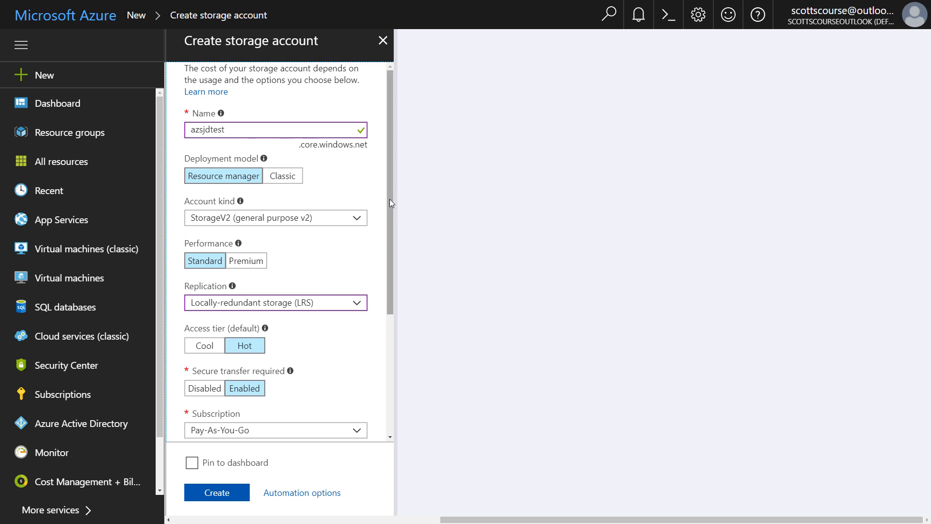
scroll(384, 216, down, 3)
scroll(384, 216, up, 3)
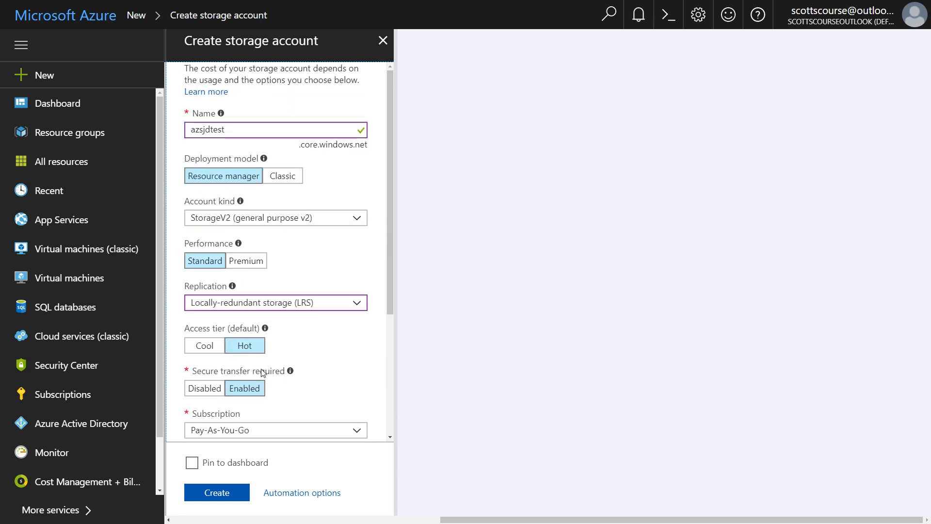